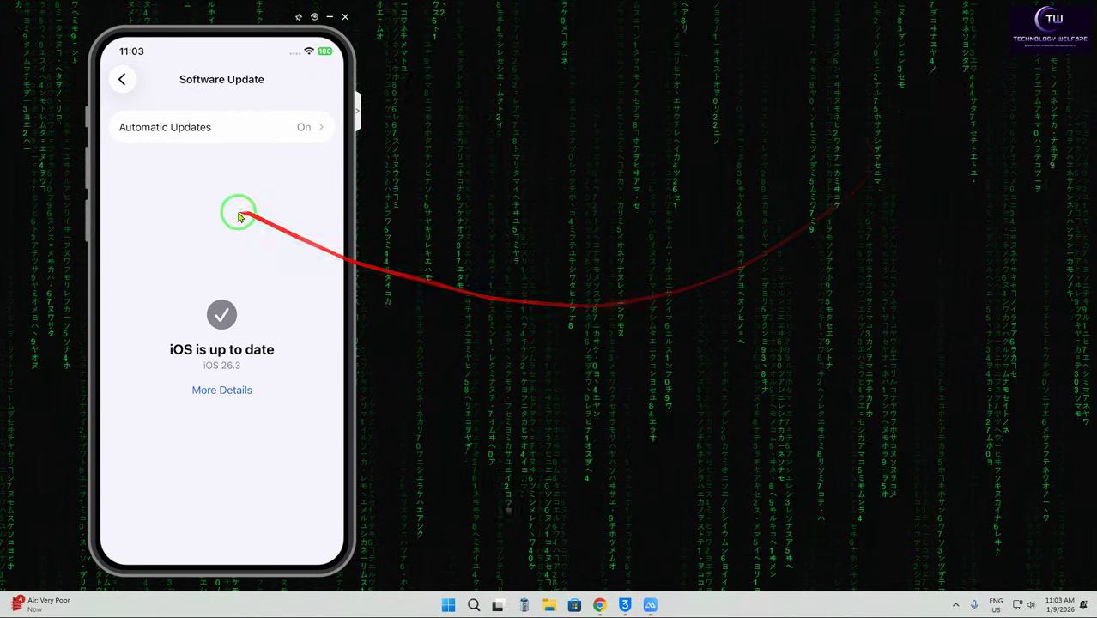
{"action": "left_click", "coordinate": [182, 418]}
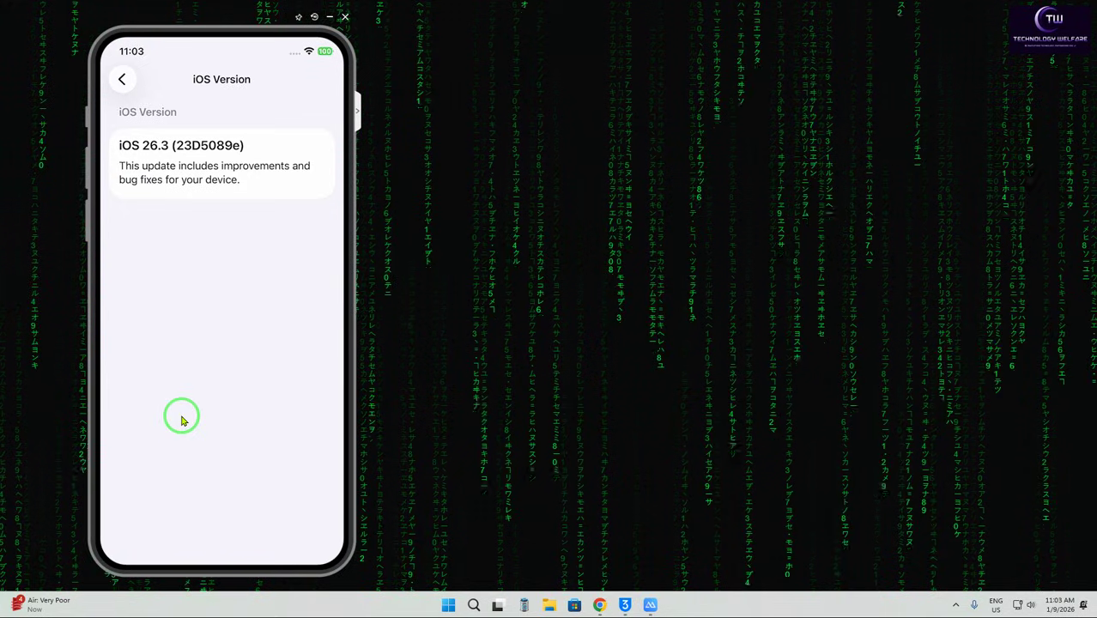
{"action": "key", "text": "Escape"}
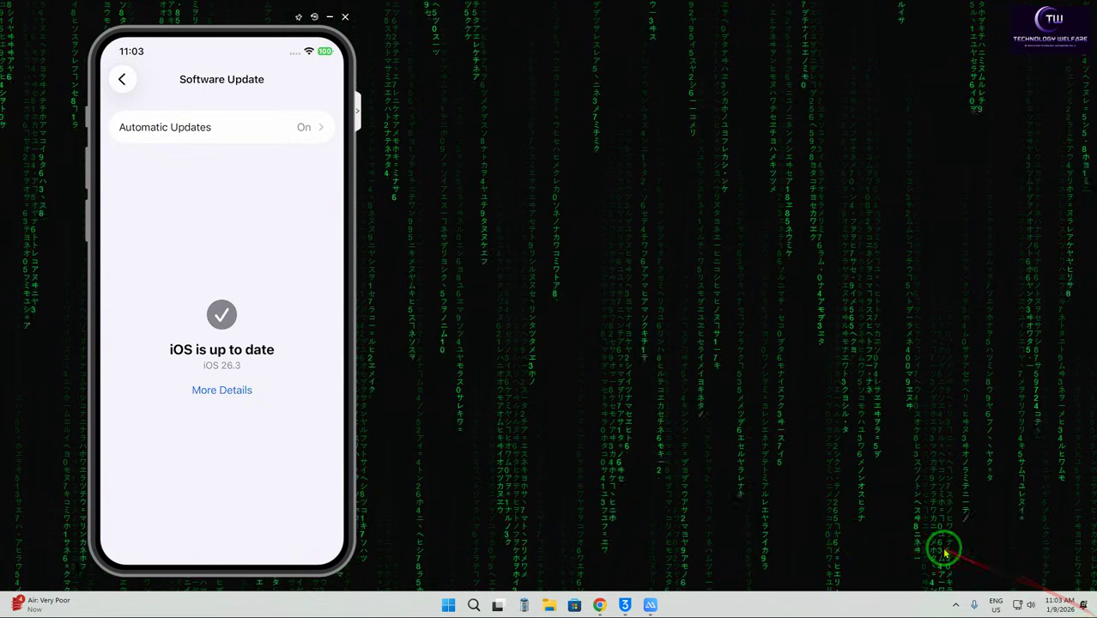
Step: Open 3uTools on Smart Flash and refresh the iPhone 12 firmware list
{"action": "left_click", "coordinate": [625, 605]}
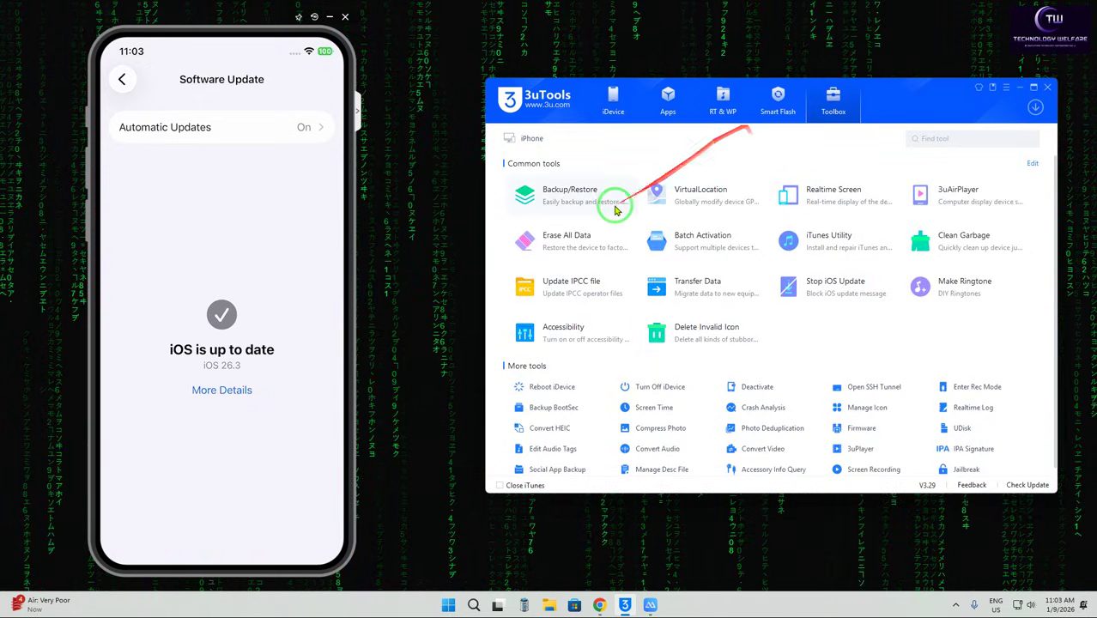
{"action": "left_click", "coordinate": [773, 104]}
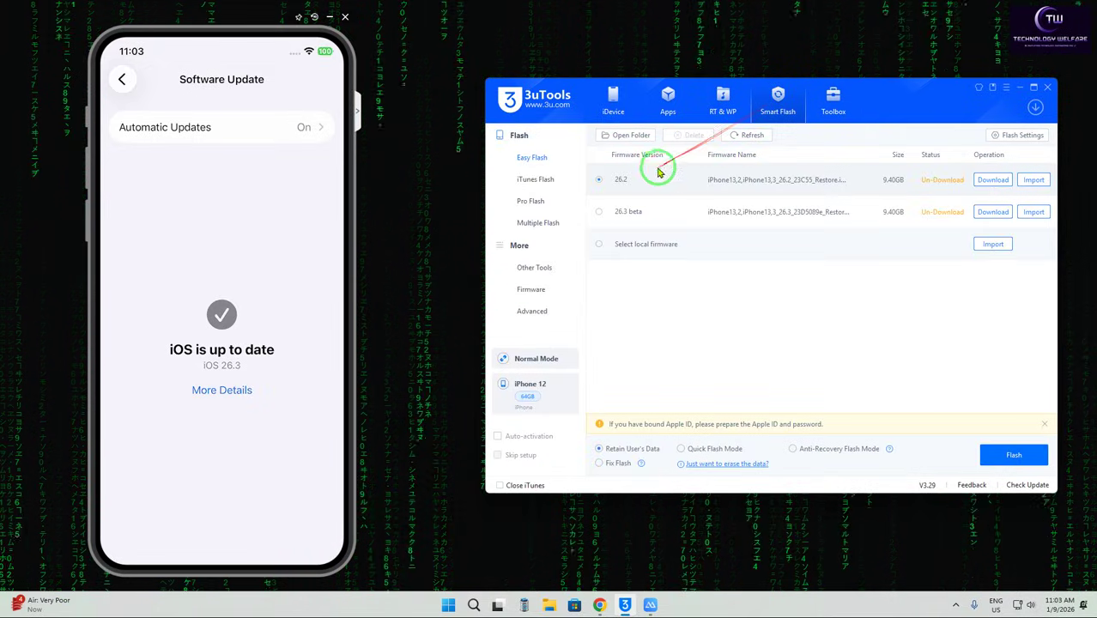
{"action": "left_click", "coordinate": [759, 137]}
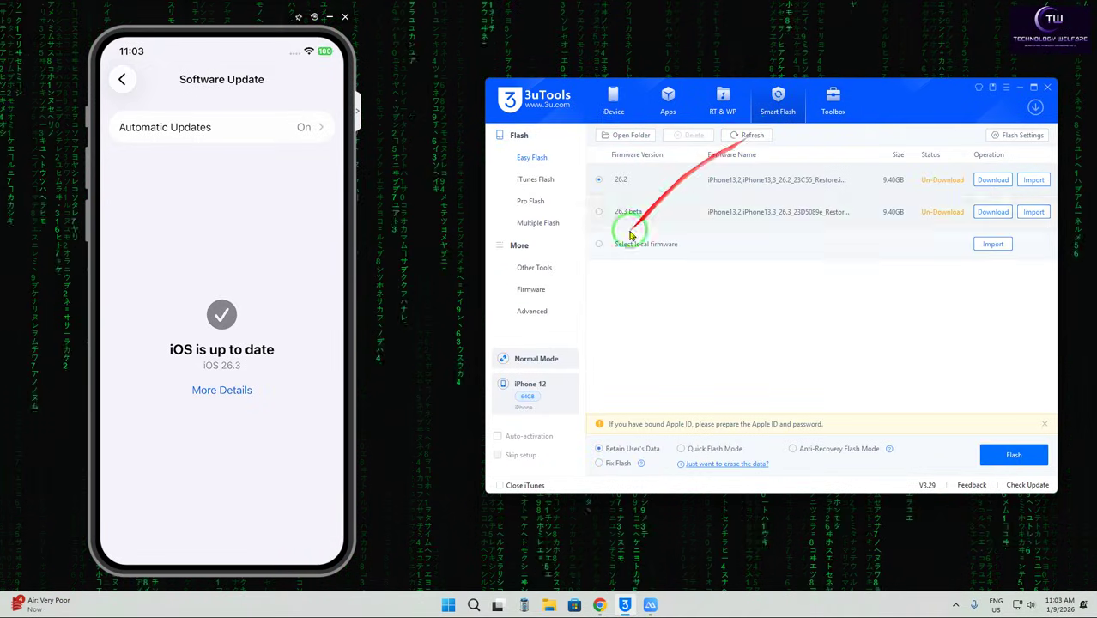
Step: Start downloading iOS 18.6 (22G84) from the full iPhone 12 firmware list, then go to Toolbox
{"action": "left_click", "coordinate": [549, 296]}
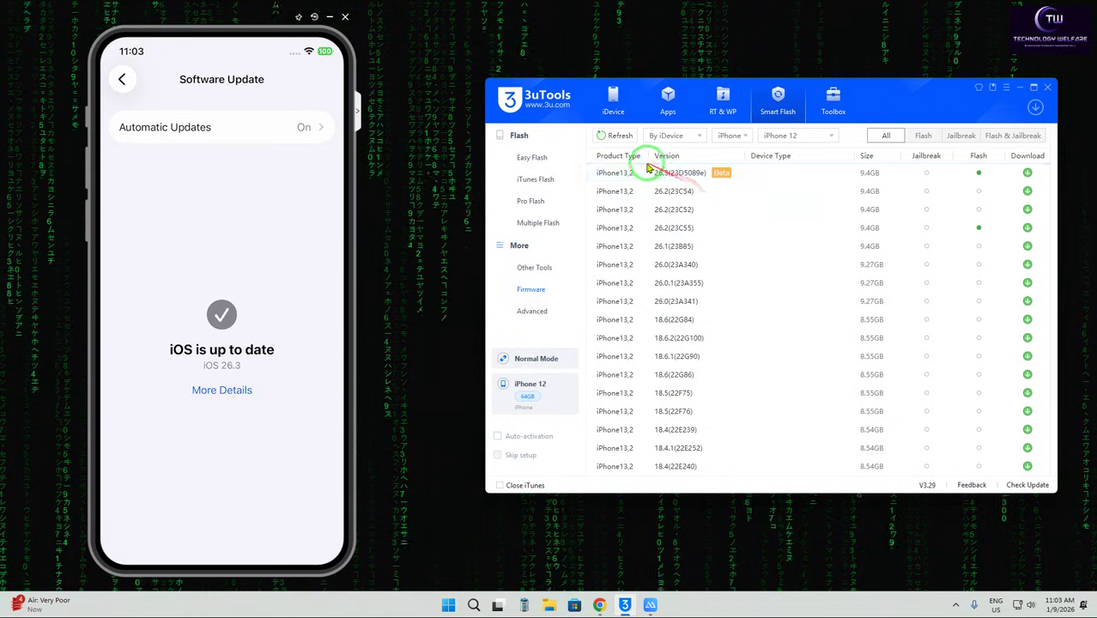
{"action": "left_click_drag", "start_coordinate": [671, 172], "coordinate": [252, 365]}
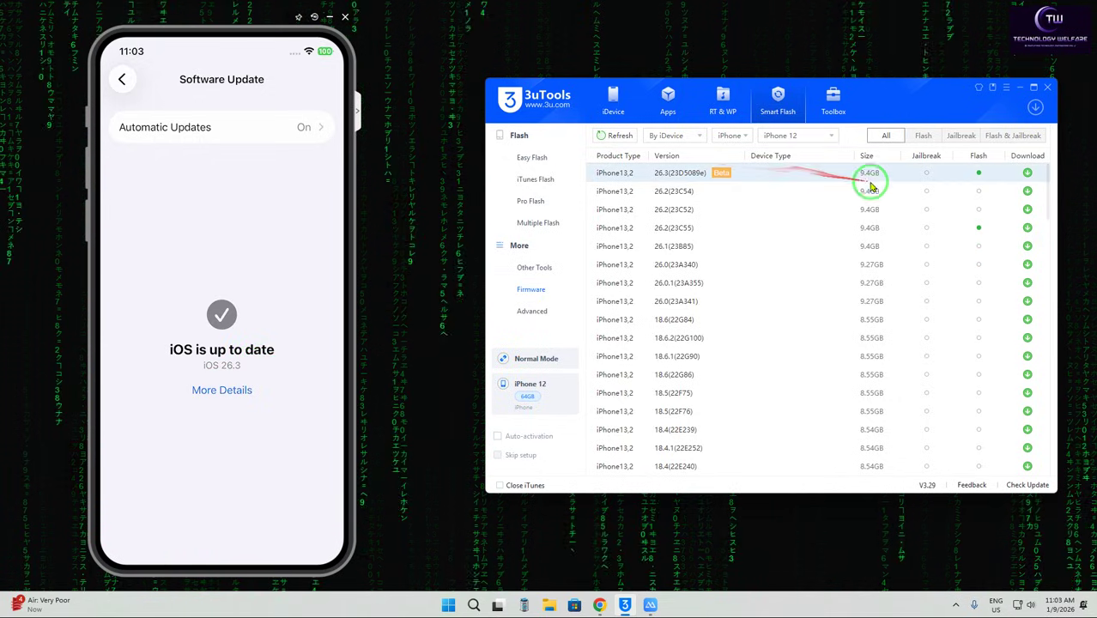
{"action": "left_click_drag", "start_coordinate": [979, 228], "coordinate": [704, 228]}
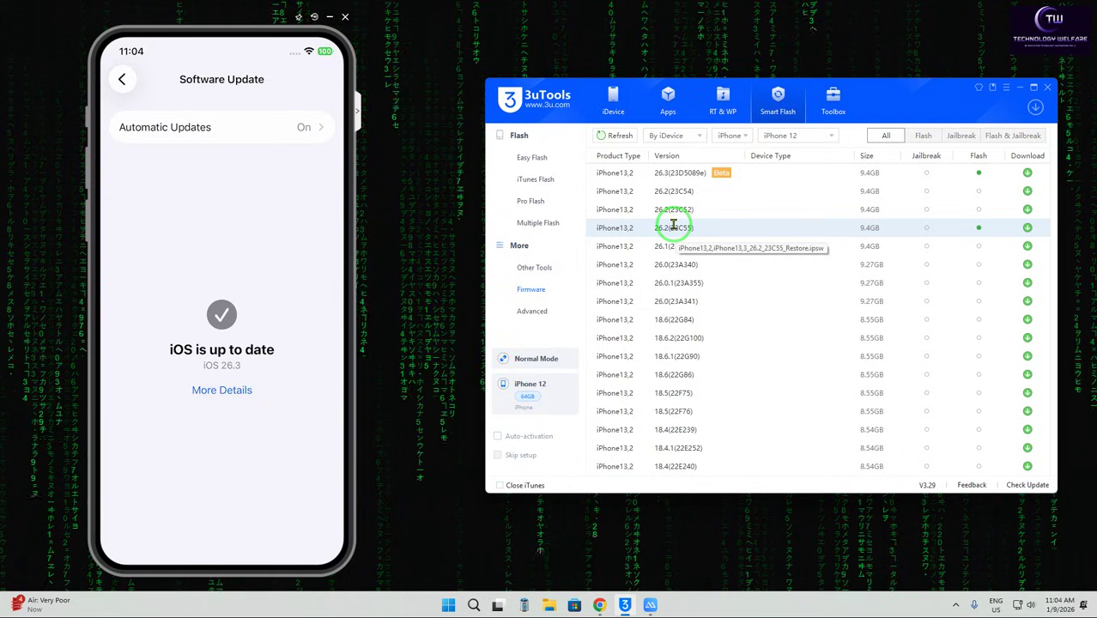
{"action": "left_click_drag", "start_coordinate": [674, 225], "coordinate": [1027, 244]}
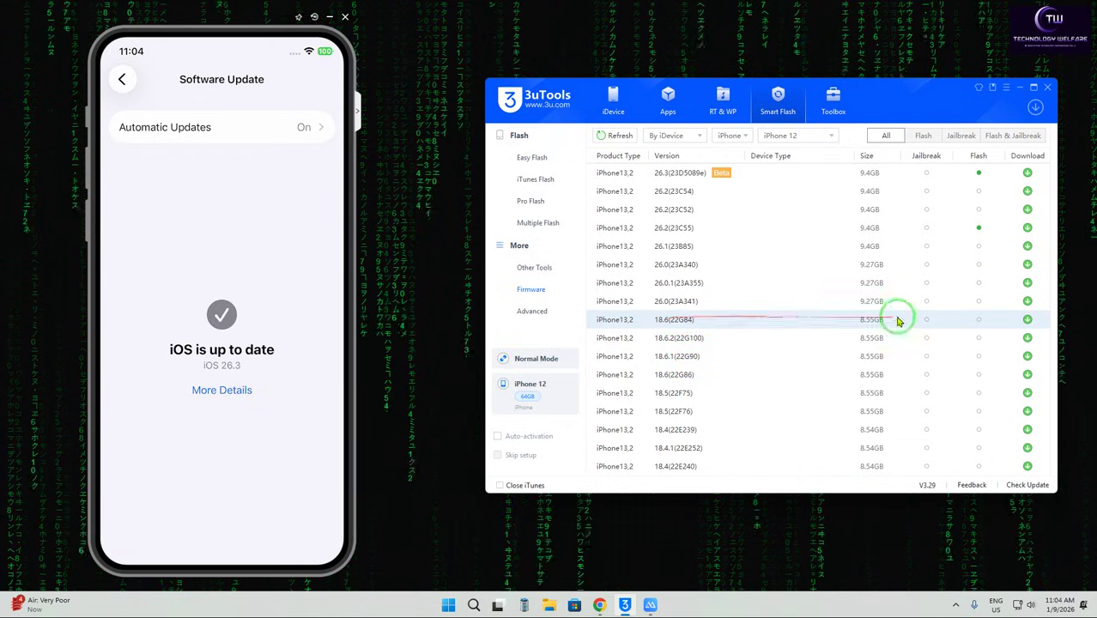
{"action": "left_click", "coordinate": [1028, 320]}
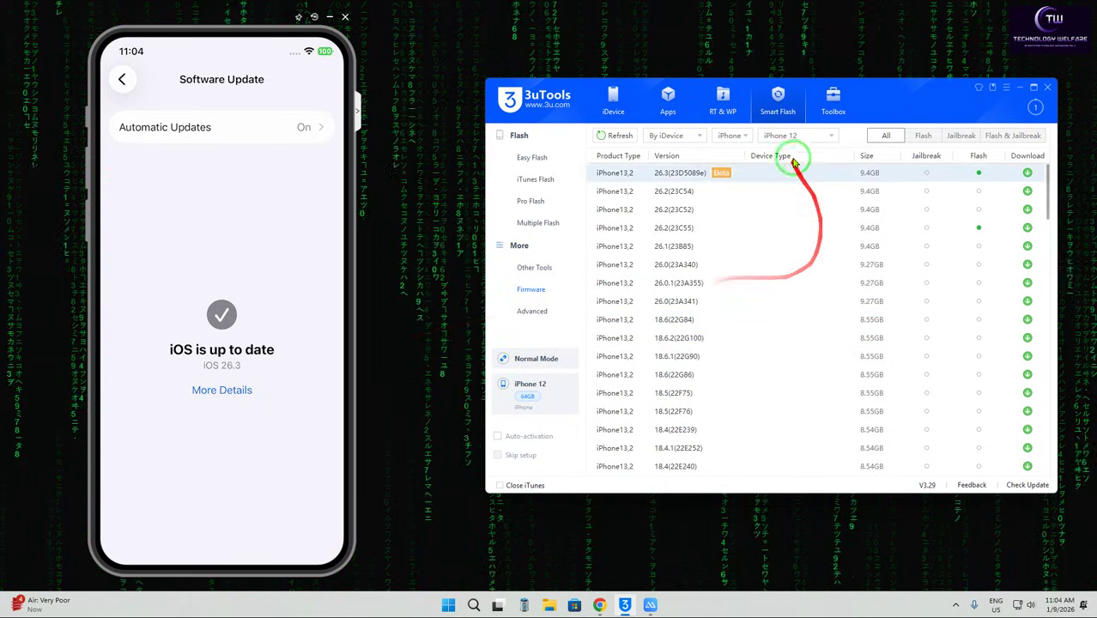
{"action": "left_click", "coordinate": [833, 97]}
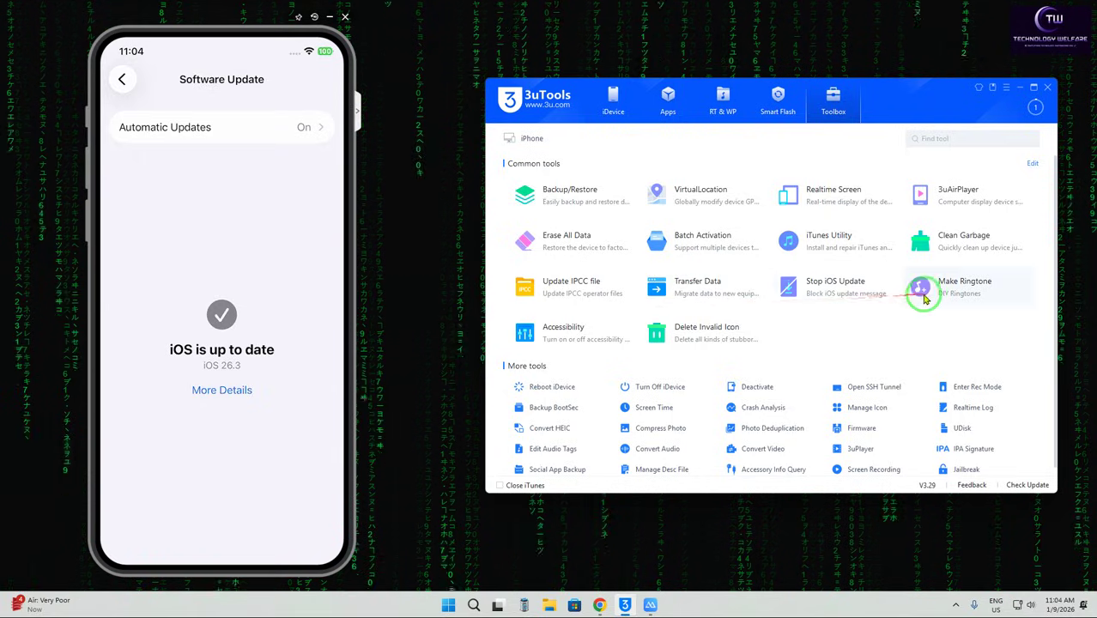
Step: Send the Stop iOS Update profile to the iPhone 12 and close that tool
{"action": "left_click", "coordinate": [837, 289]}
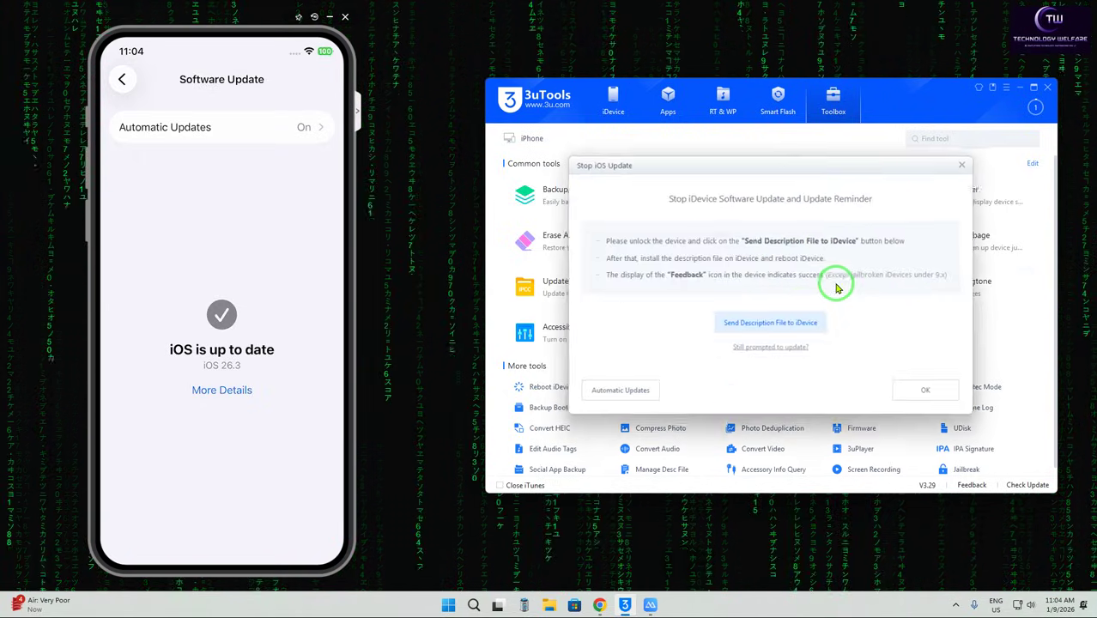
{"action": "left_click", "coordinate": [730, 327]}
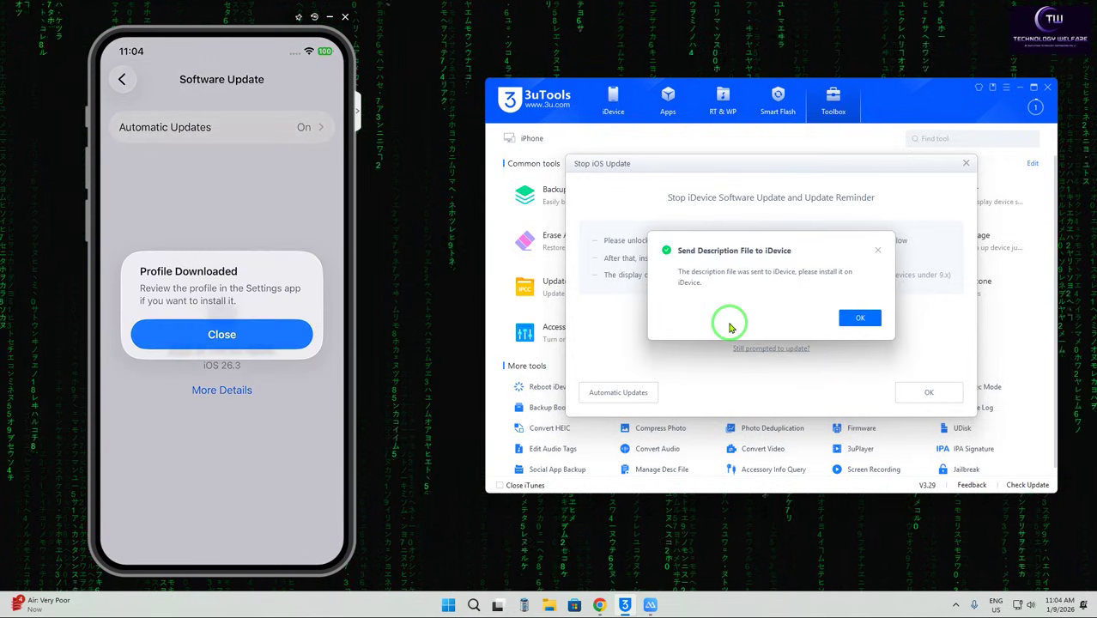
{"action": "left_click", "coordinate": [846, 318]}
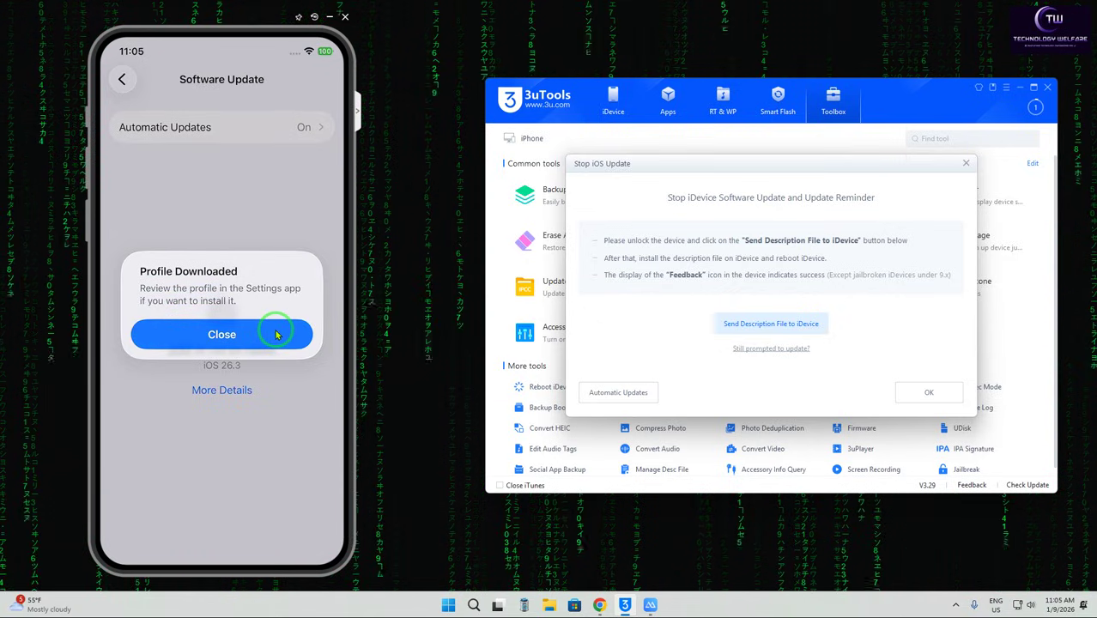
{"action": "left_click", "coordinate": [930, 393]}
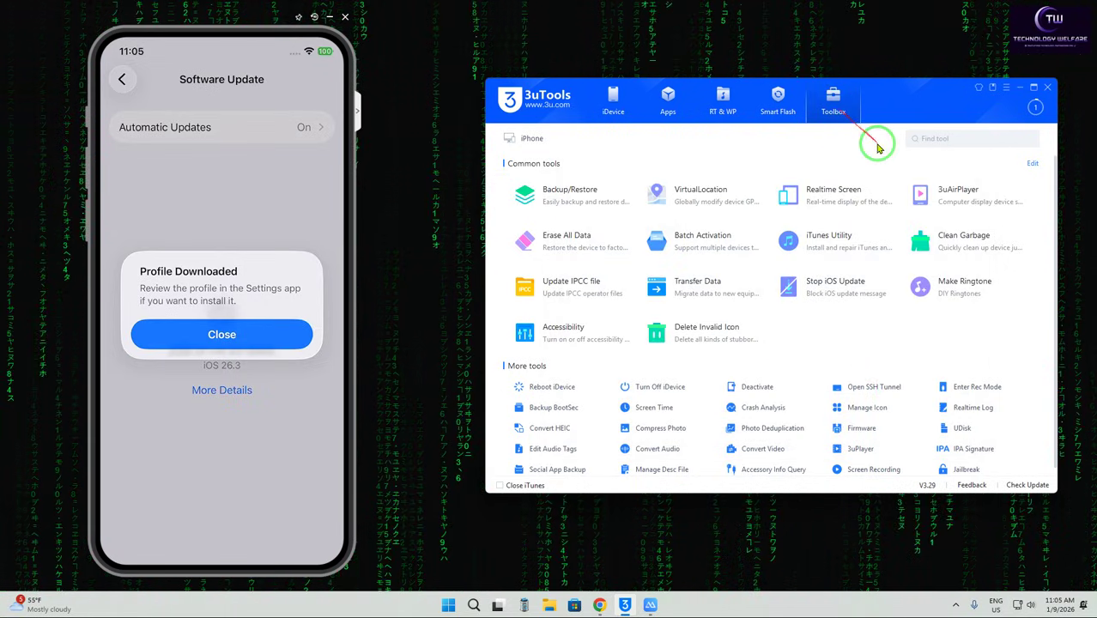
Step: Check the iOS 18.6 (22G84) download progress at 8%, then minimize the Downloads window
{"action": "double_click", "coordinate": [1028, 108]}
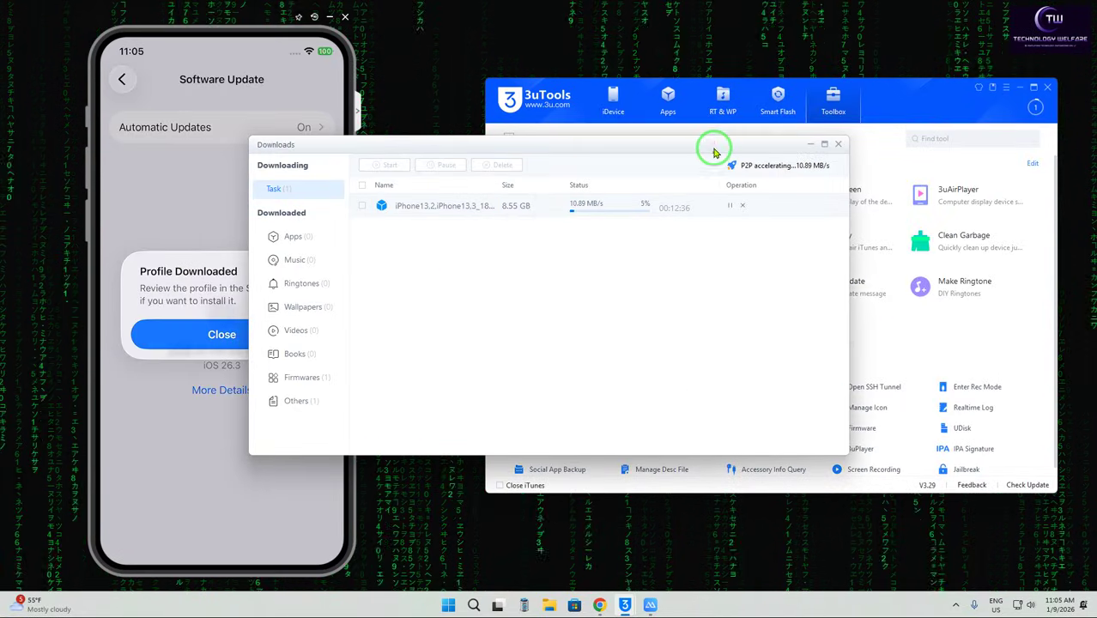
{"action": "left_click_drag", "start_coordinate": [714, 152], "coordinate": [831, 281]}
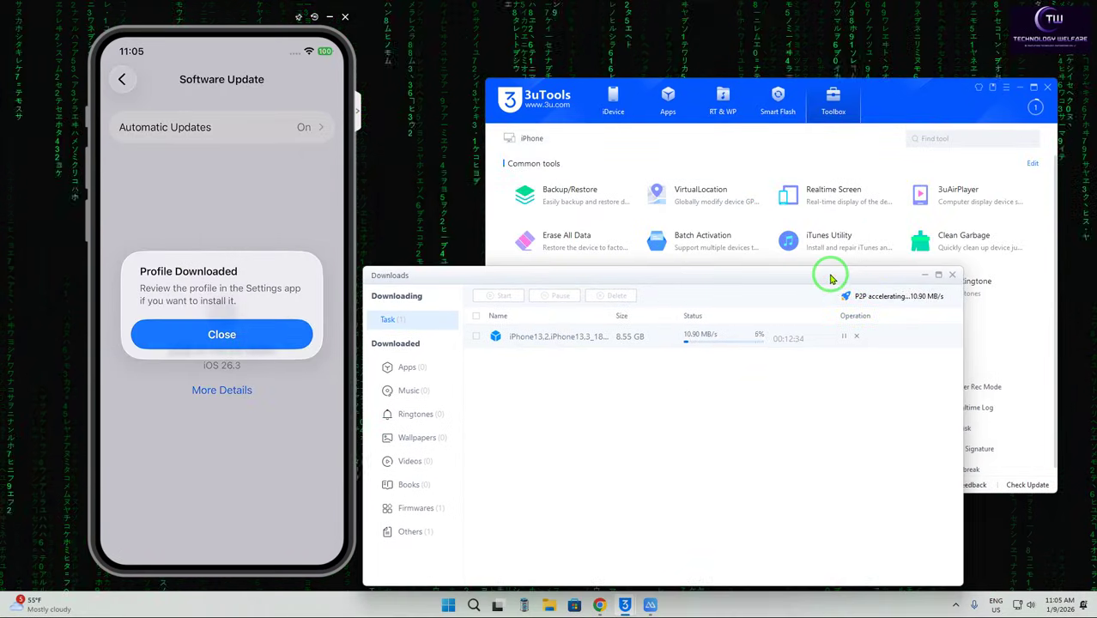
{"action": "left_click", "coordinate": [792, 104]}
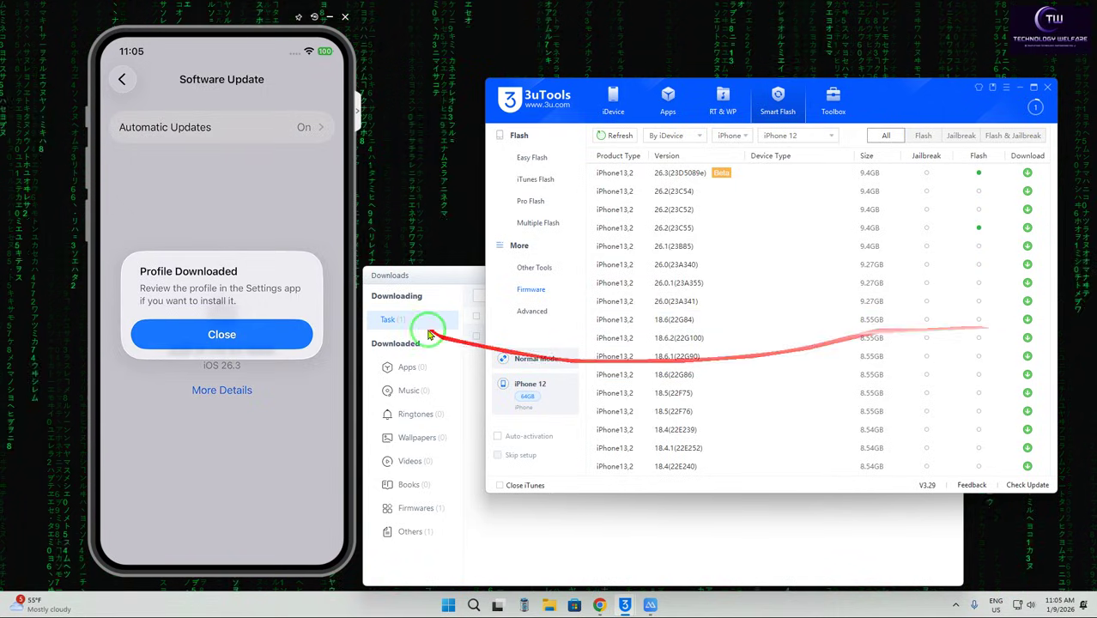
{"action": "left_click", "coordinate": [447, 275]}
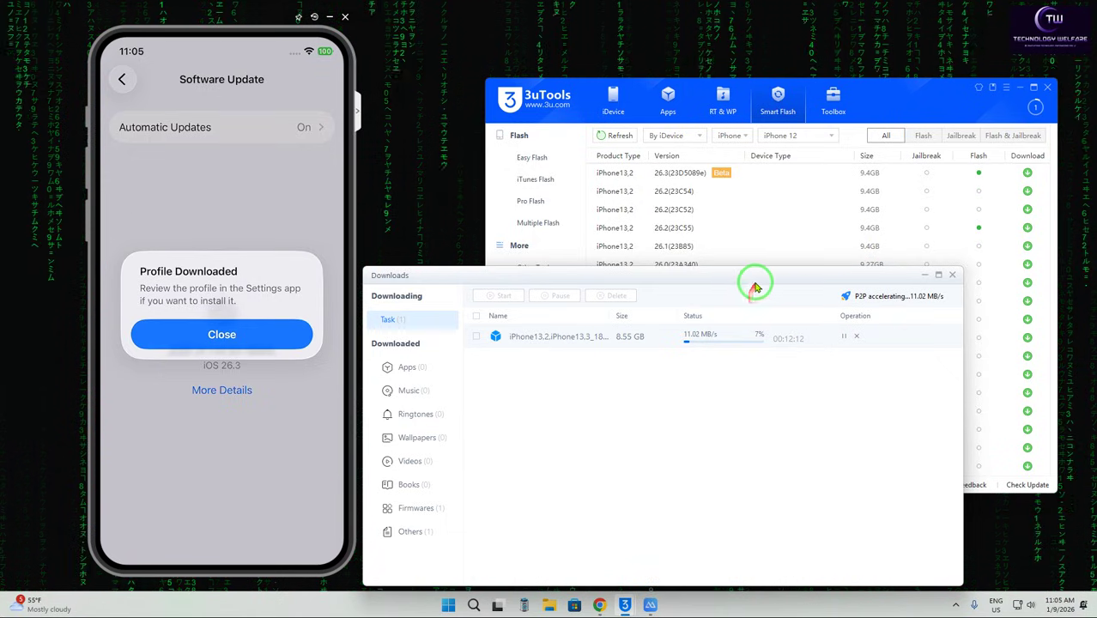
{"action": "left_click_drag", "start_coordinate": [756, 287], "coordinate": [747, 418]}
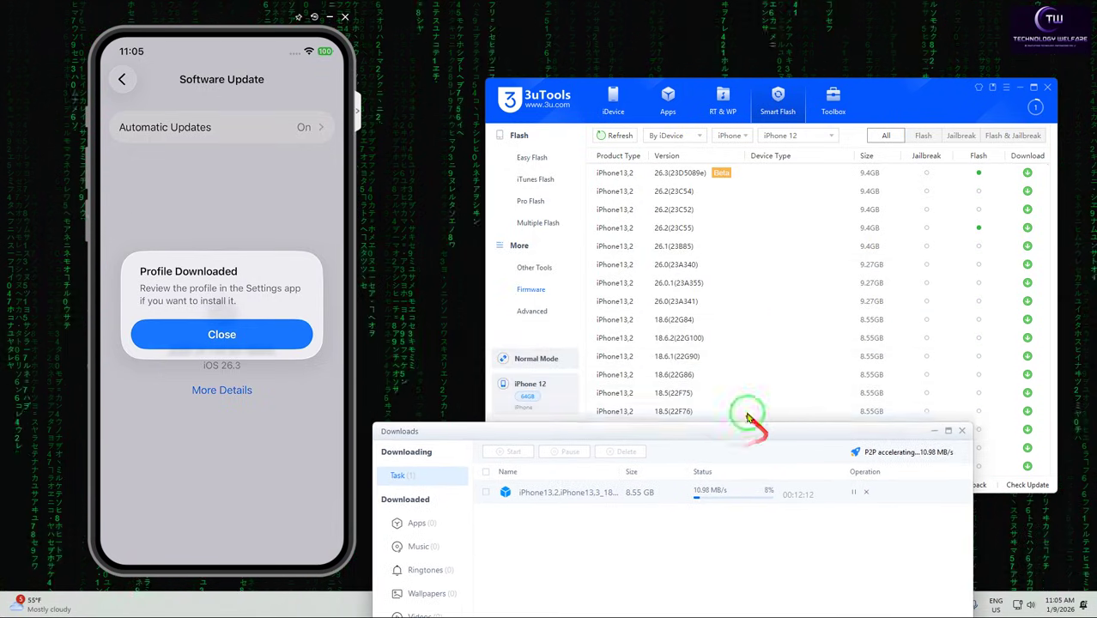
{"action": "left_click", "coordinate": [937, 431]}
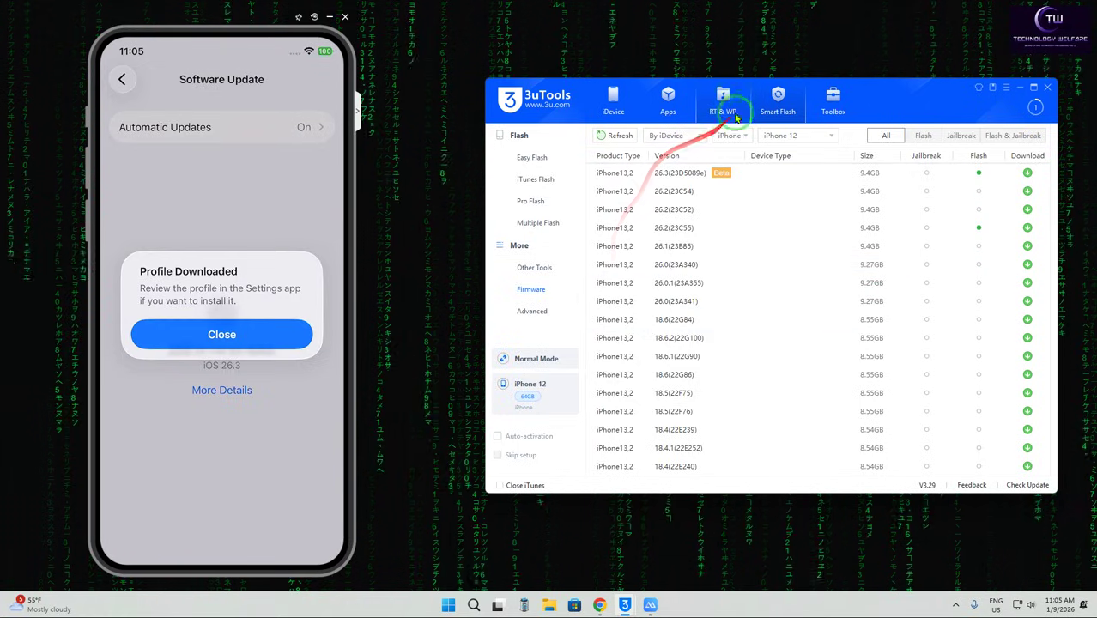
Step: Switch to Easy Flash and choose to import a local firmware file
{"action": "left_click", "coordinate": [531, 158]}
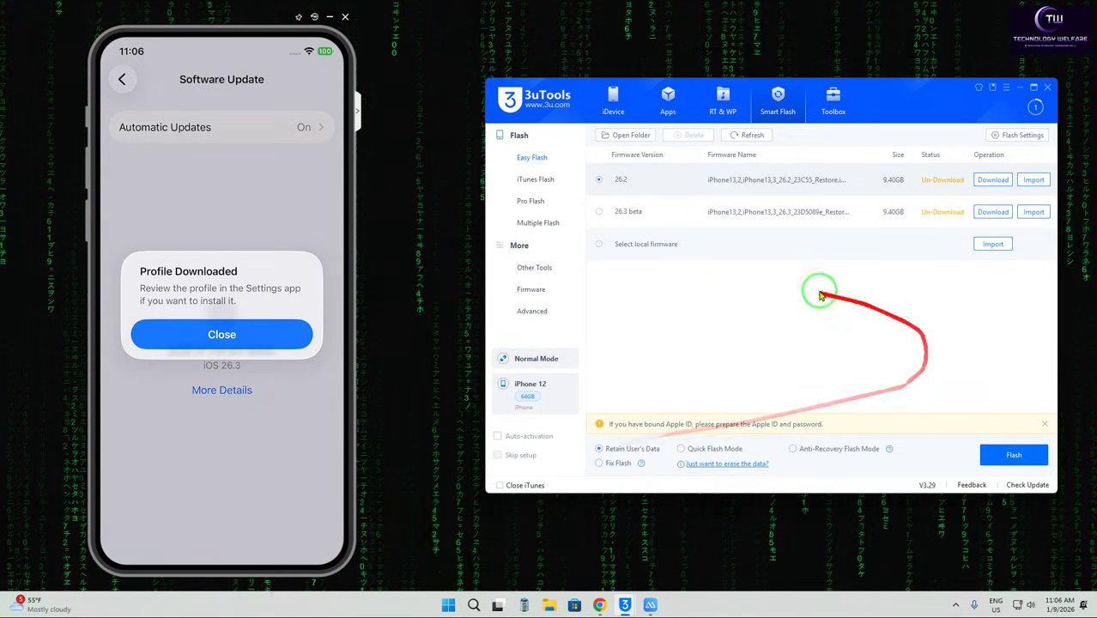
{"action": "left_click", "coordinate": [995, 245]}
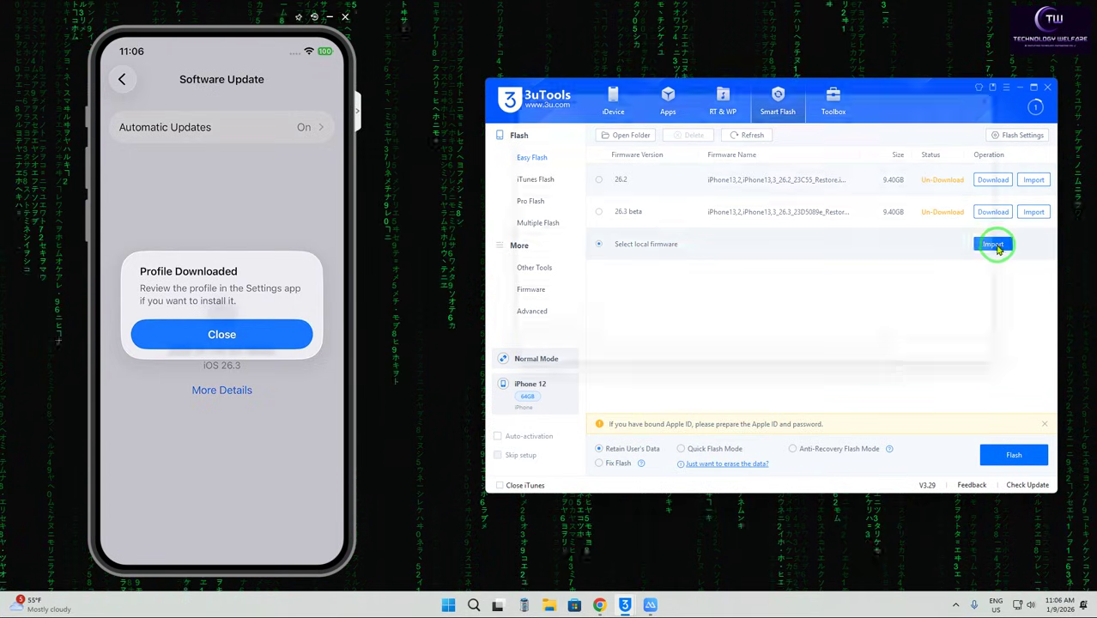
Step: Import the 16.7.12 .ipsw file from Desktop > Videos > hp > PB > New folder
{"action": "scroll", "coordinate": [523, 271], "scroll_direction": "up", "scroll_amount": 5}
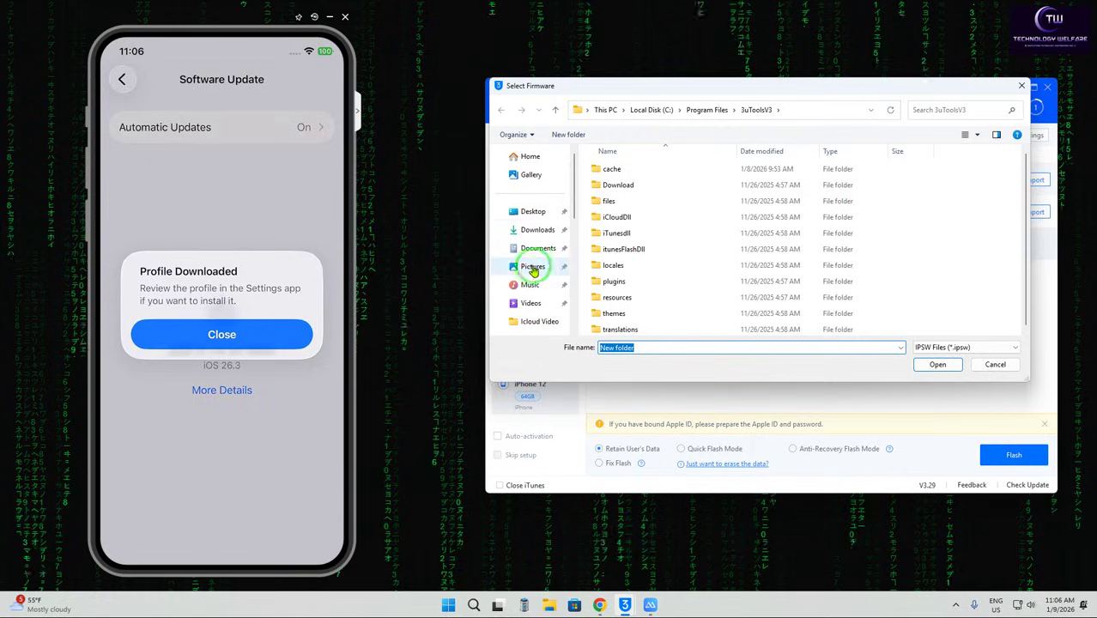
{"action": "left_click", "coordinate": [535, 212]}
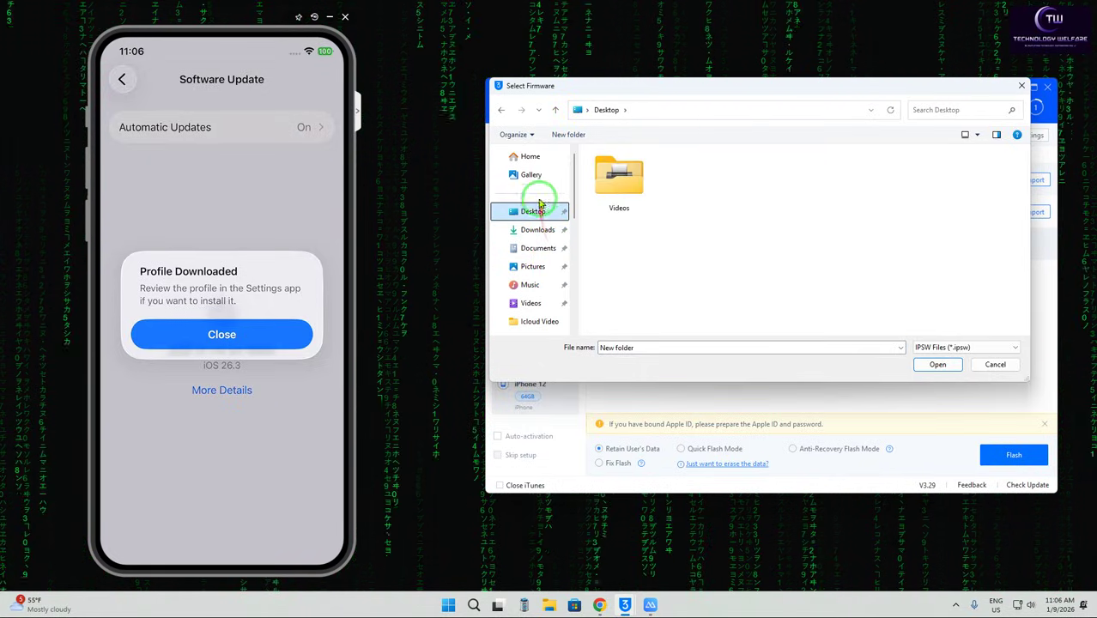
{"action": "double_click", "coordinate": [630, 176]}
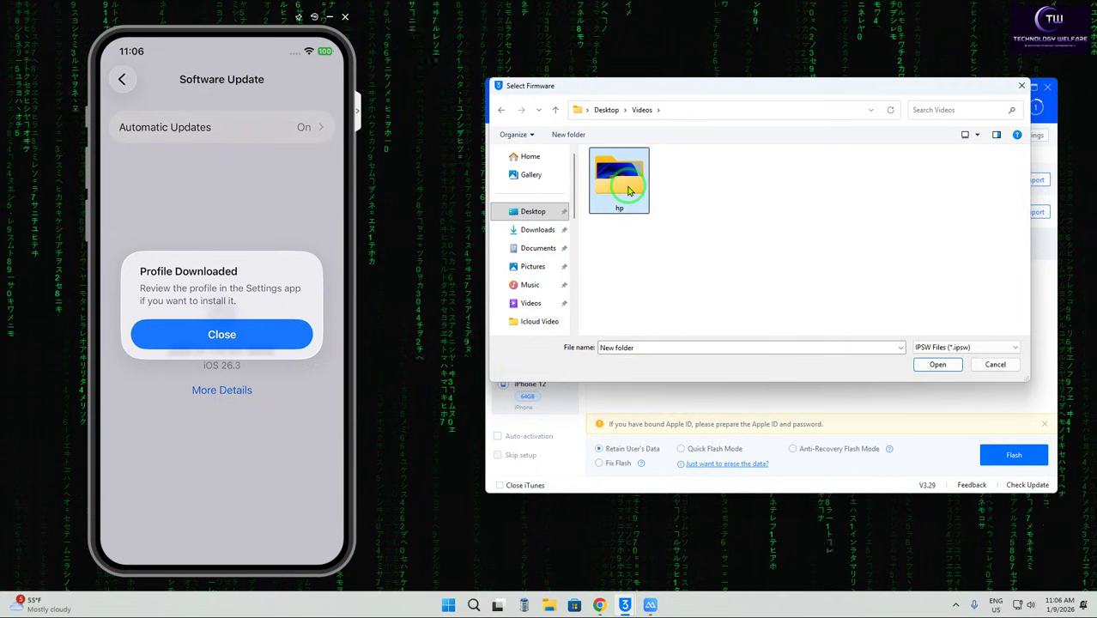
{"action": "double_click", "coordinate": [630, 178]}
{"action": "left_click", "coordinate": [611, 170]}
{"action": "double_click", "coordinate": [615, 171]}
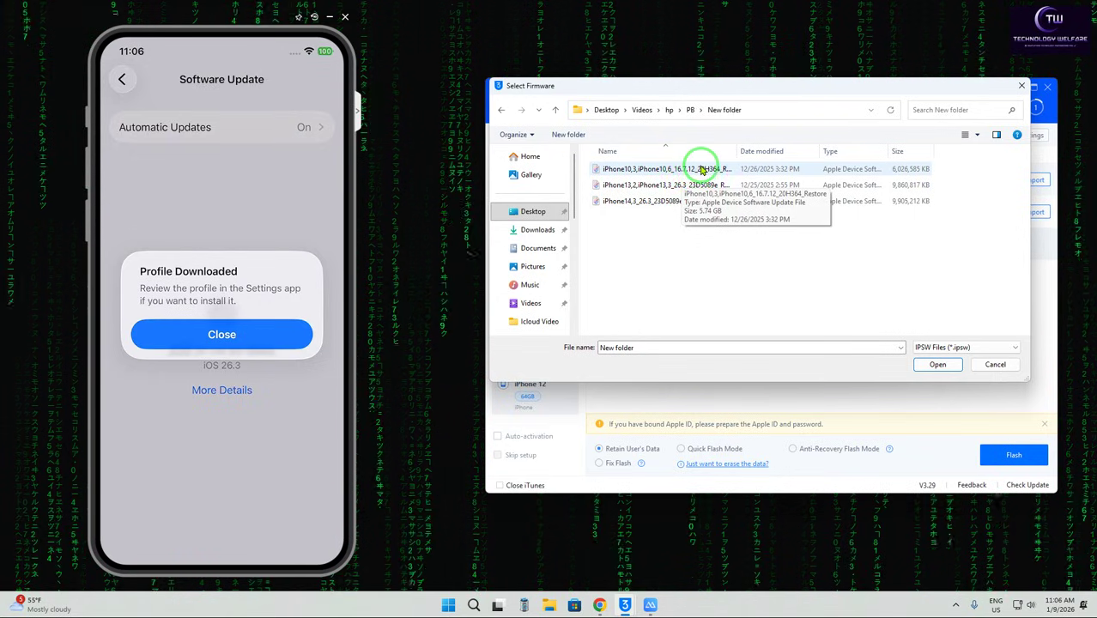
{"action": "double_click", "coordinate": [692, 172]}
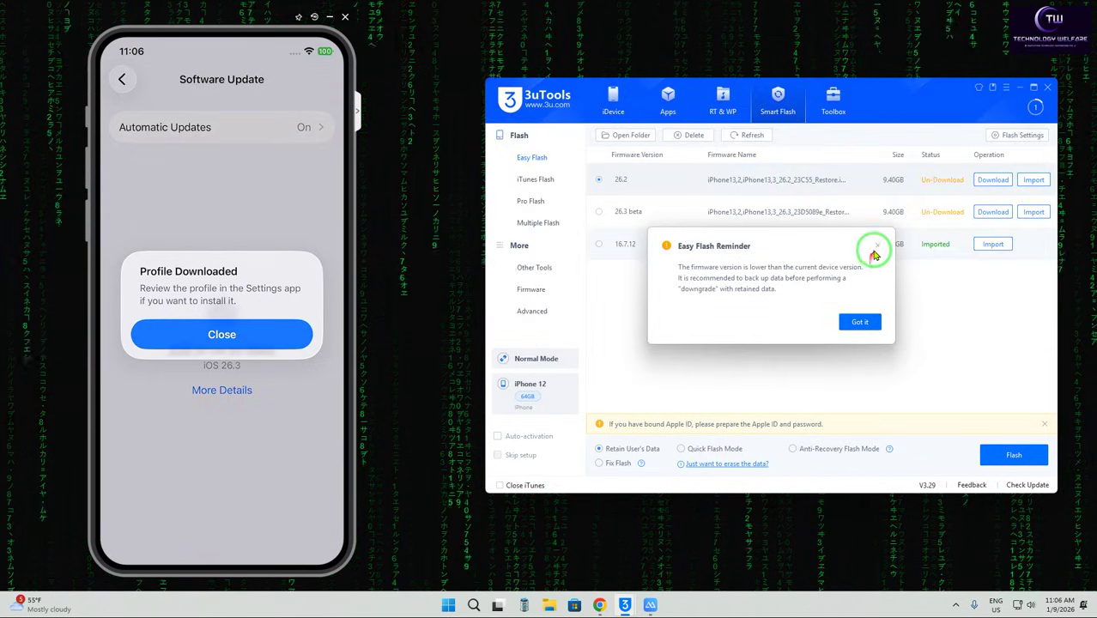
Step: Dismiss the backup reminder, select the imported 16.7.12 firmware, and start flashing
{"action": "left_click", "coordinate": [878, 246]}
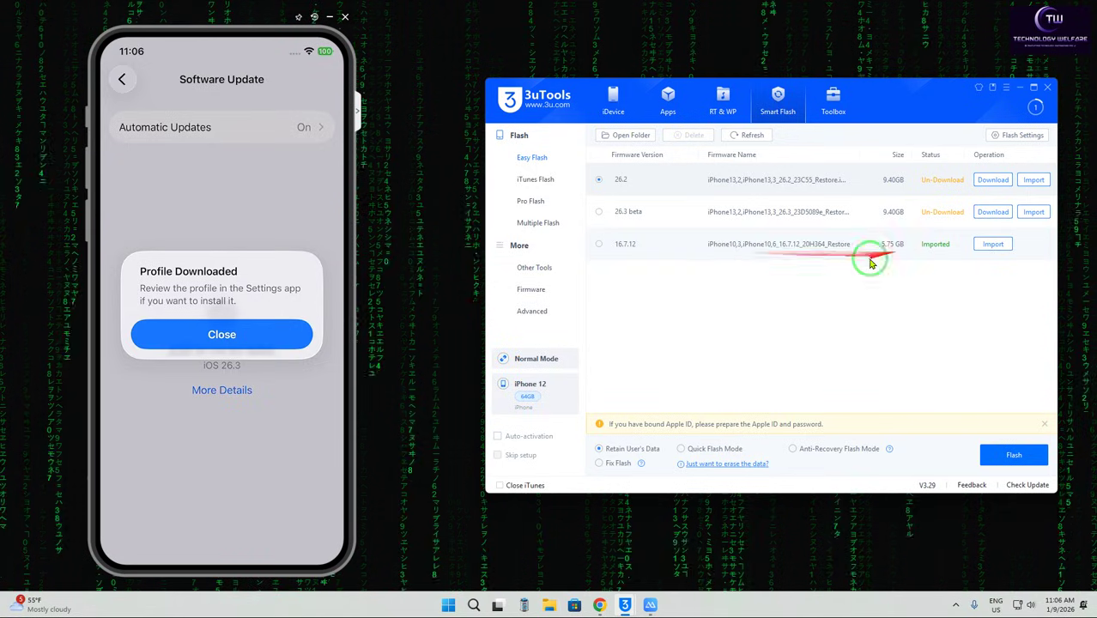
{"action": "left_click", "coordinate": [599, 244]}
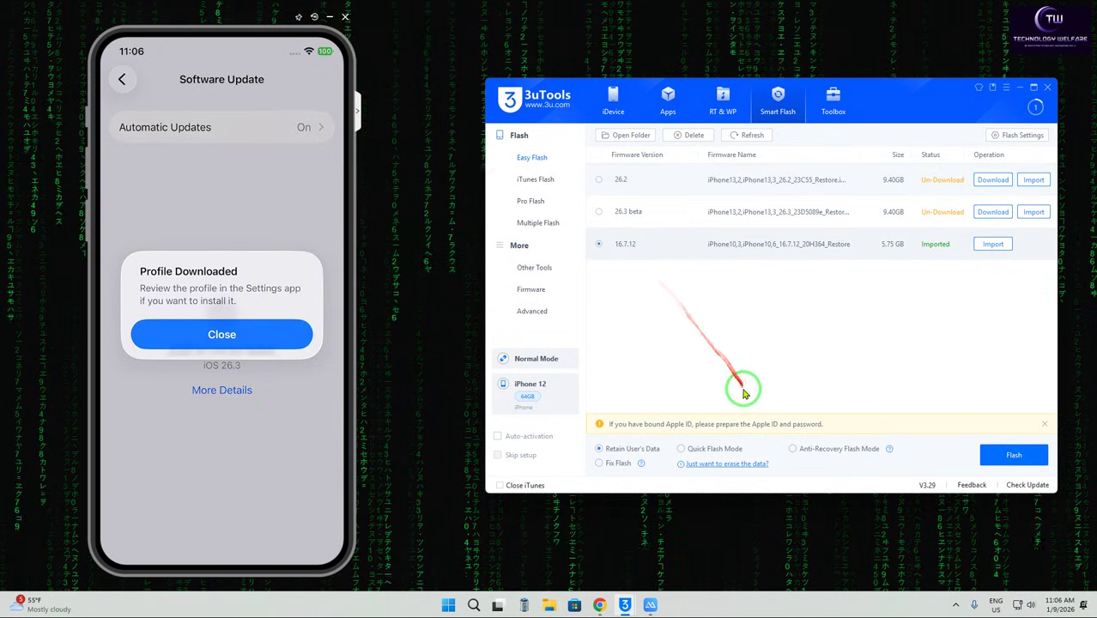
{"action": "left_click", "coordinate": [1015, 455]}
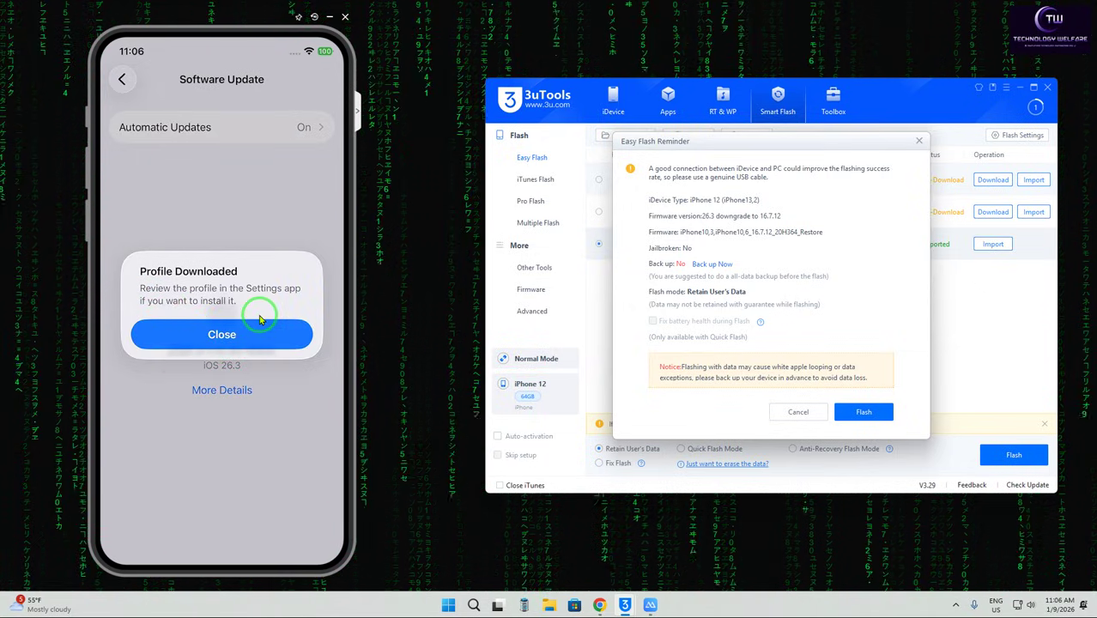
Step: Close the iPhone's Profile Downloaded popup and view its Software Update page showing iOS 26.3
{"action": "left_click", "coordinate": [260, 320]}
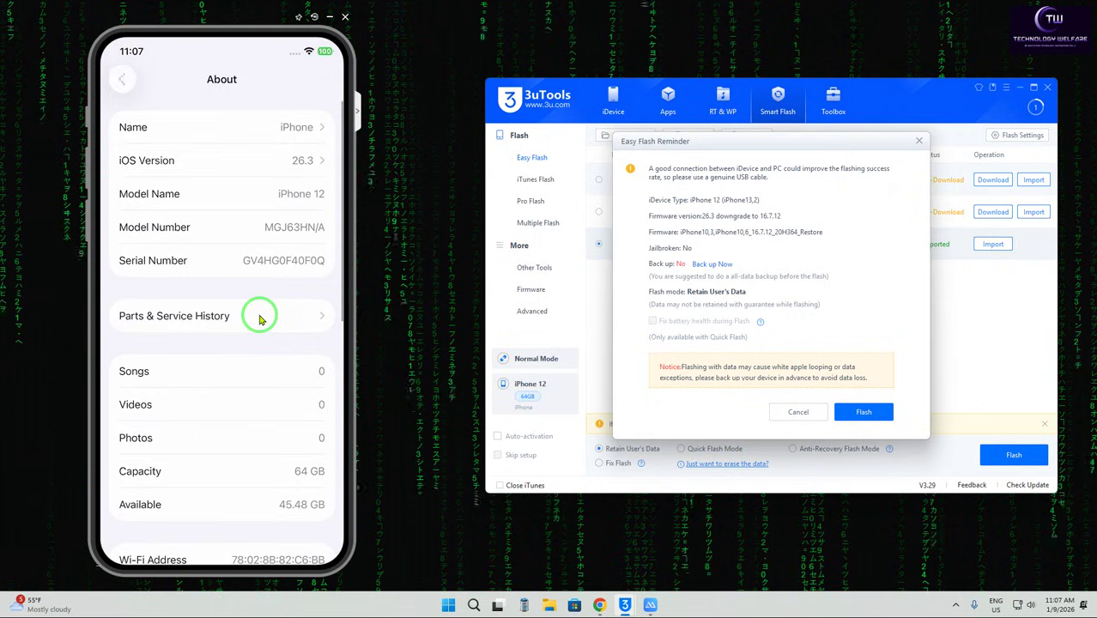
{"action": "left_click", "coordinate": [260, 319]}
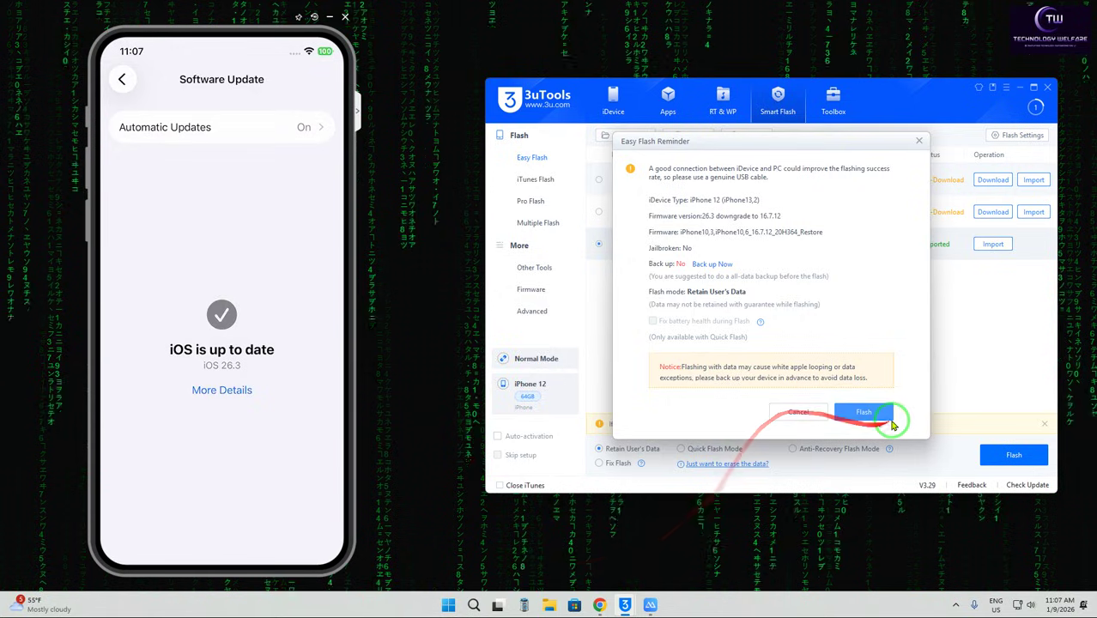
{"action": "left_click_drag", "start_coordinate": [882, 422], "coordinate": [925, 515]}
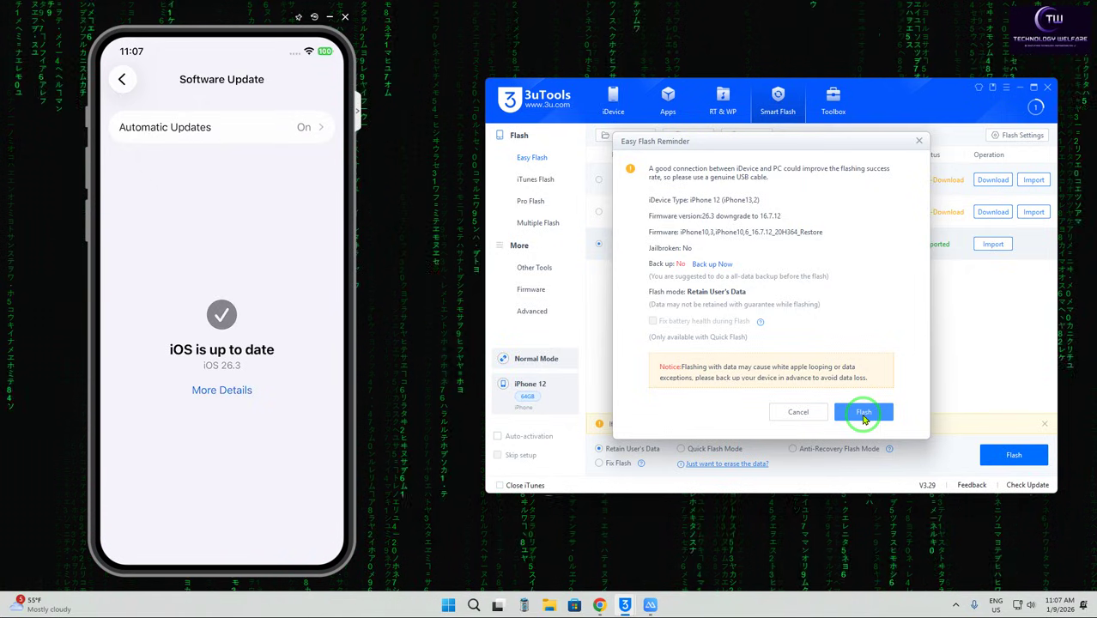
Step: Cancel the flash summary, review the partial firmware files in the Firmware folder, then close it
{"action": "left_click", "coordinate": [920, 142]}
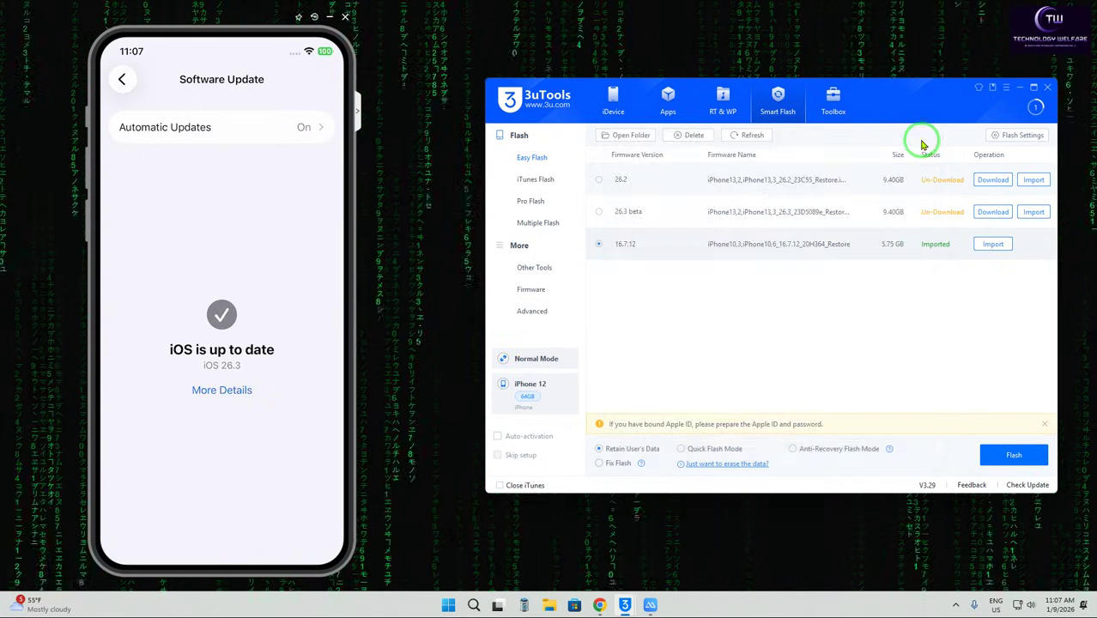
{"action": "left_click", "coordinate": [631, 137]}
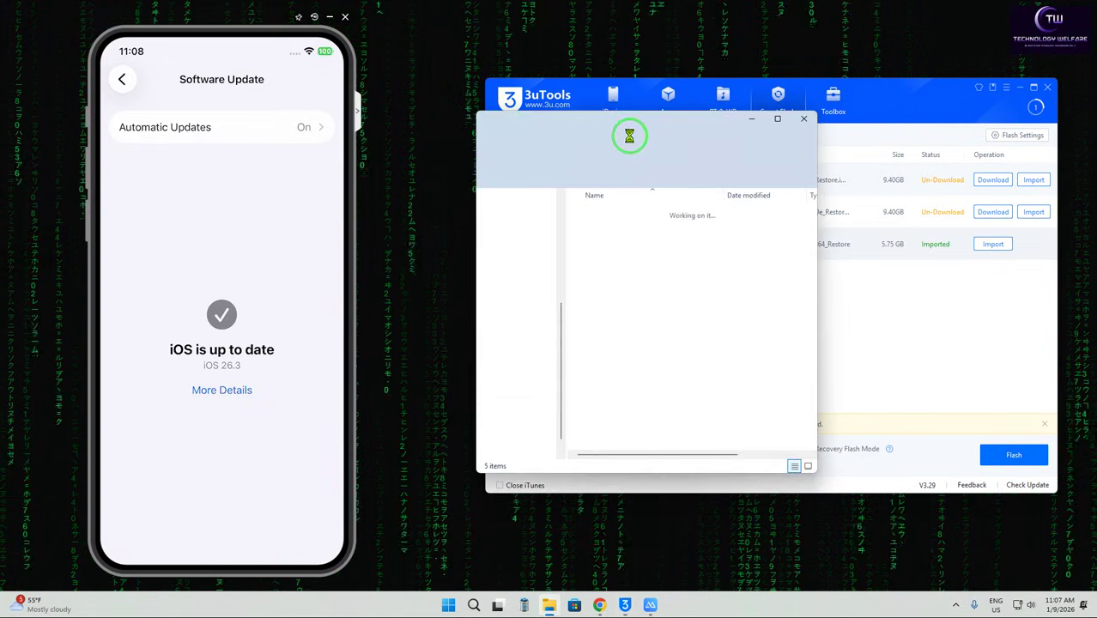
{"action": "left_click", "coordinate": [608, 278]}
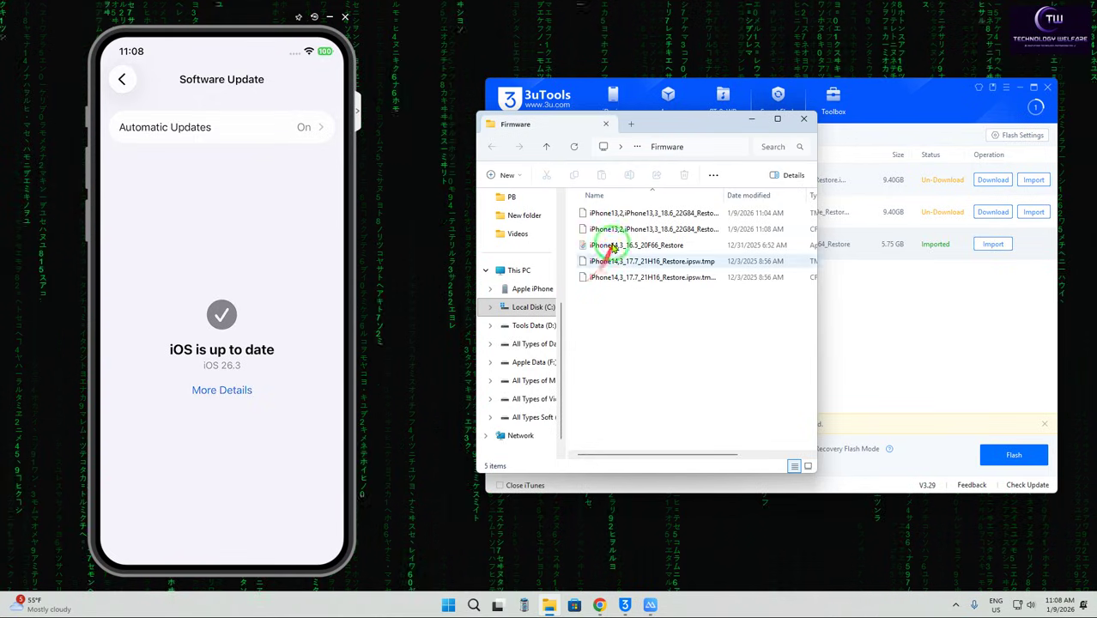
{"action": "left_click", "coordinate": [635, 265]}
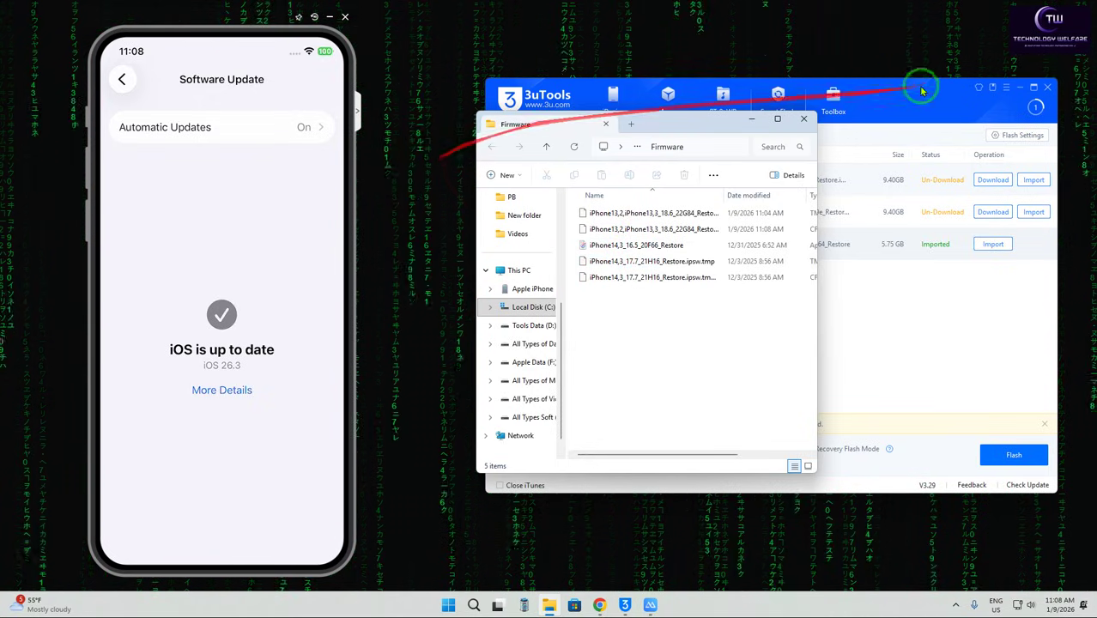
{"action": "left_click", "coordinate": [805, 119]}
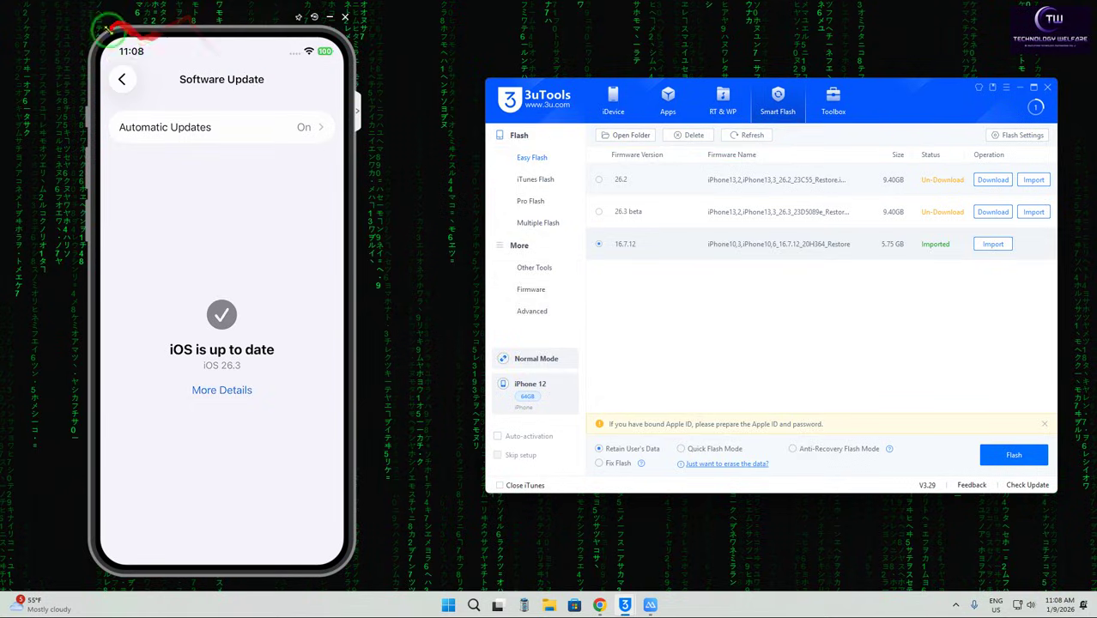